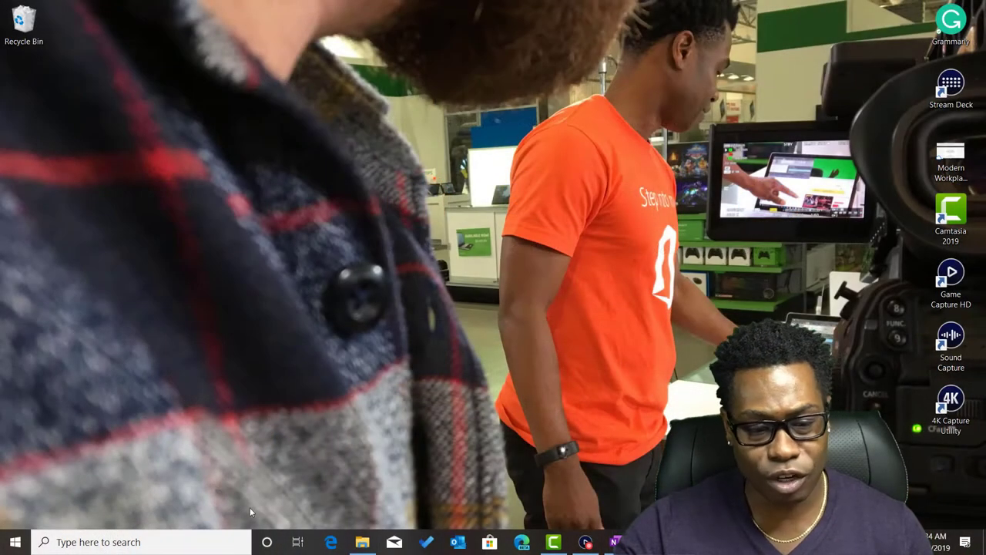
- Launch Word from Windows search into a blank document with the Navigation pane closed
click(209, 540)
text(word)
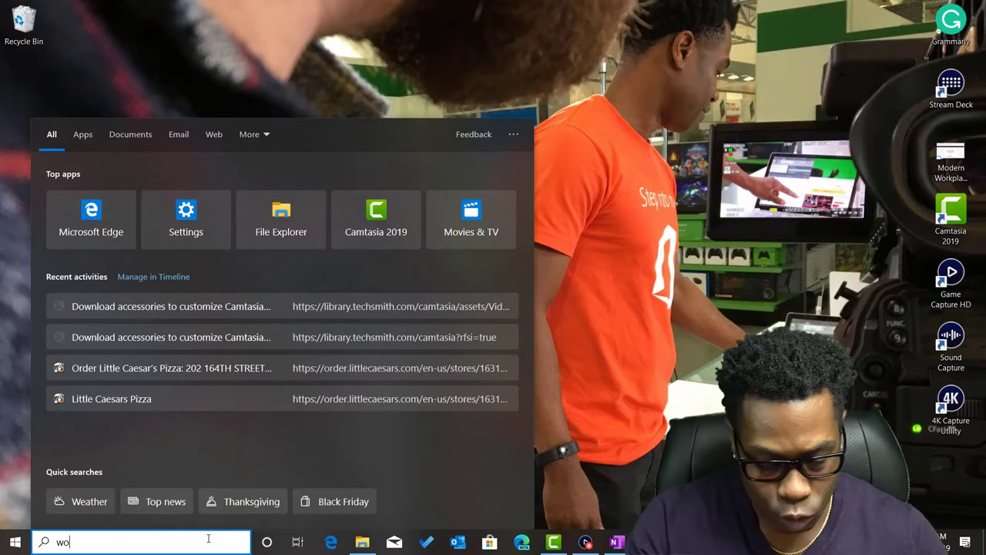
key(Return)
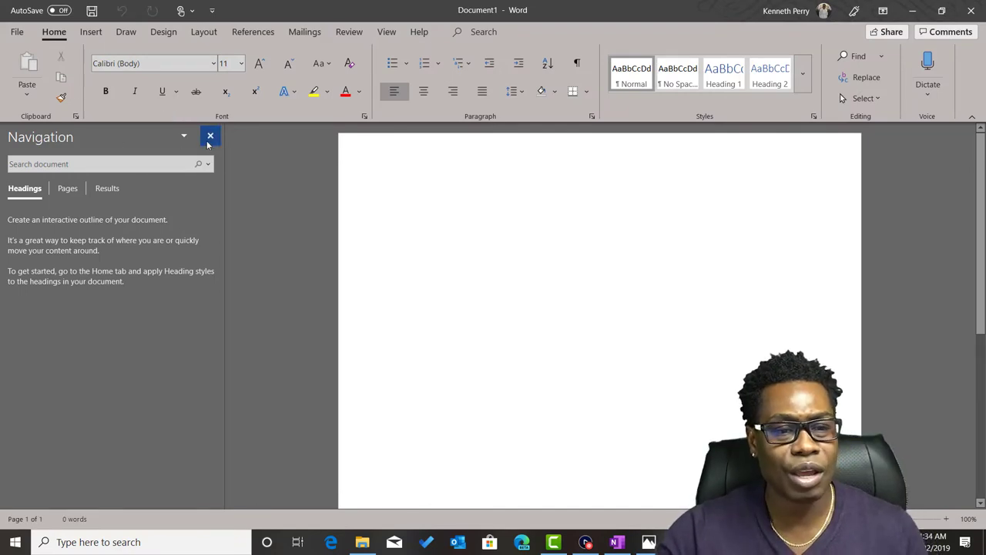
click(209, 138)
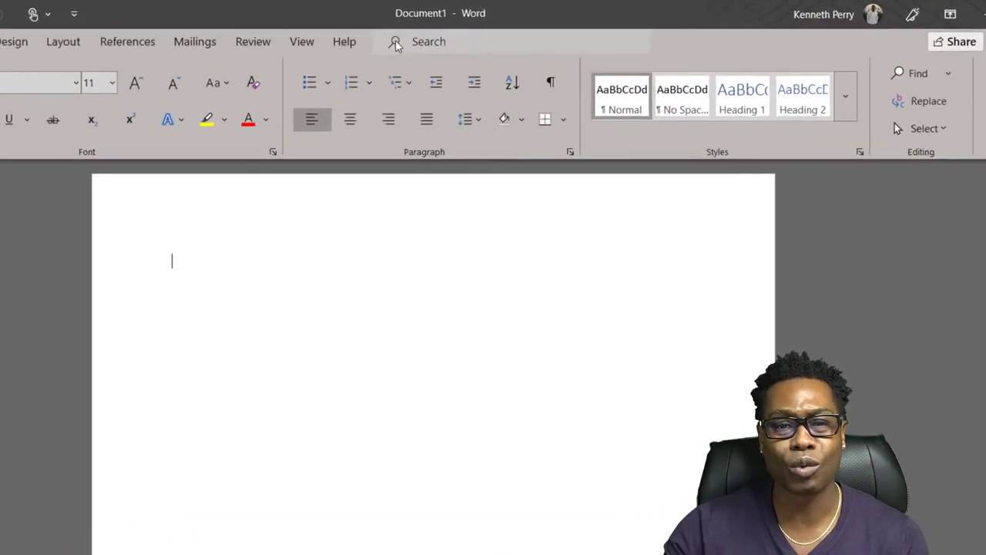
click(395, 44)
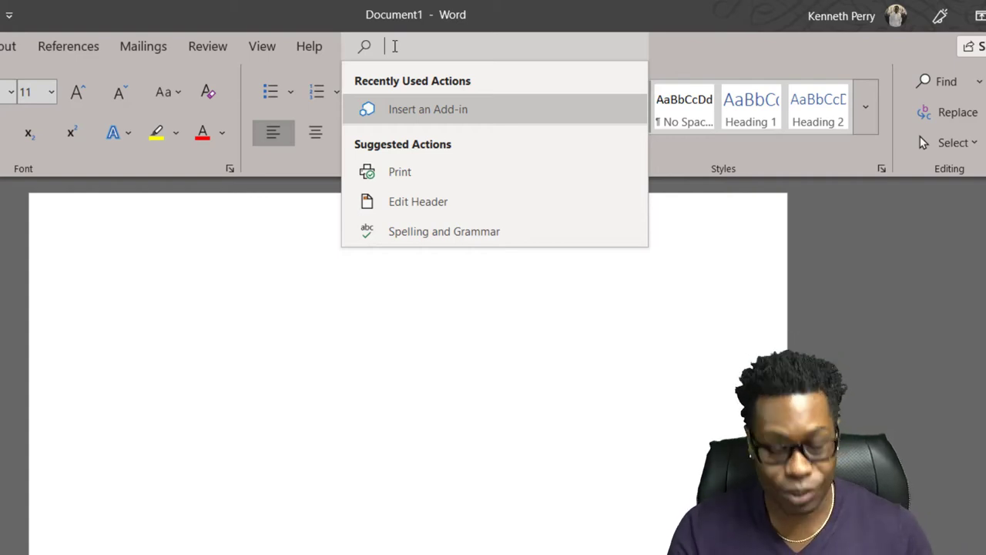
text(margi)
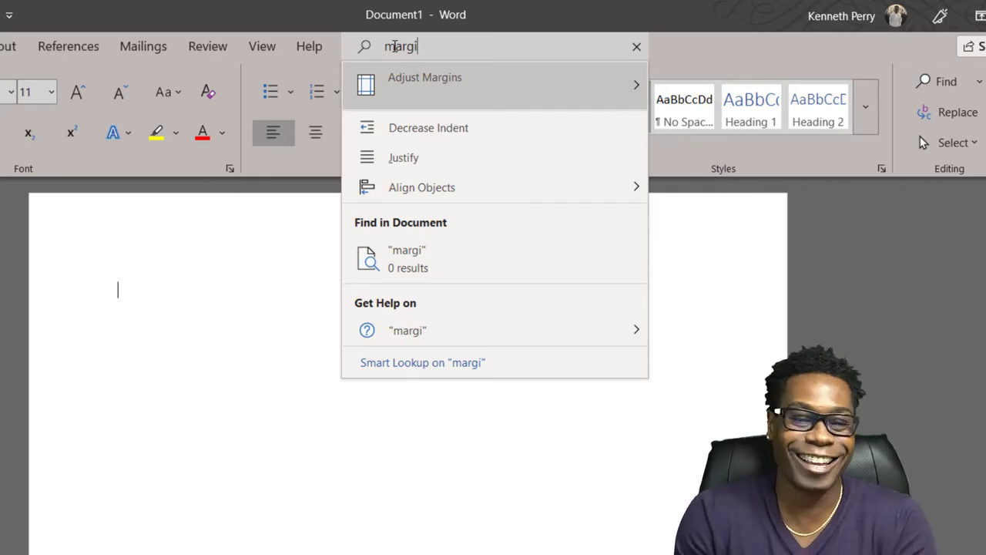
text(ns)
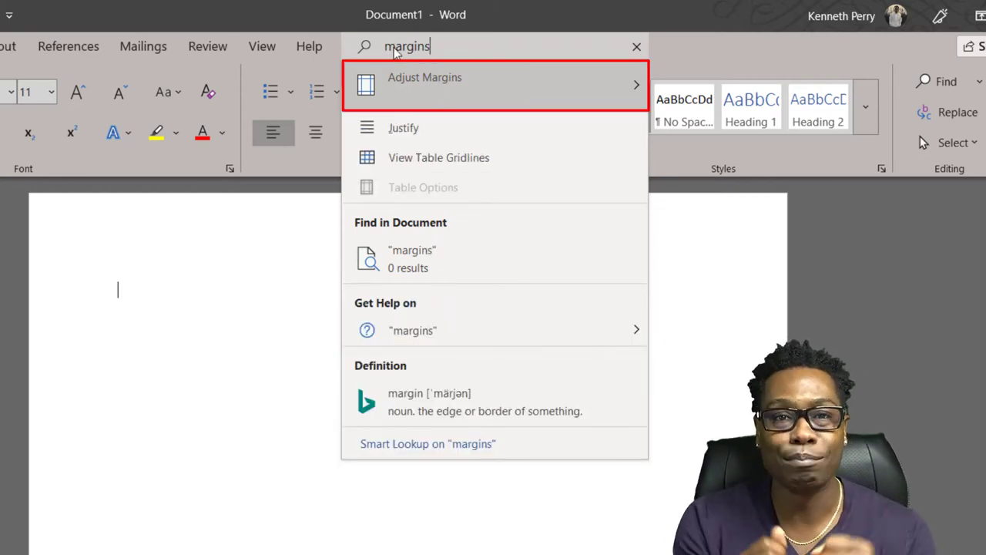
mouse_move(418, 86)
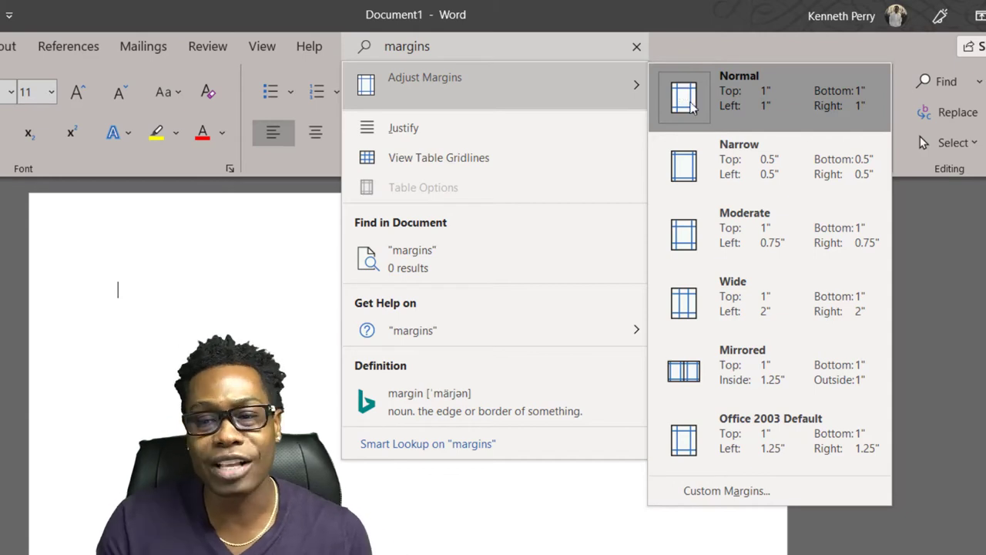
click(691, 106)
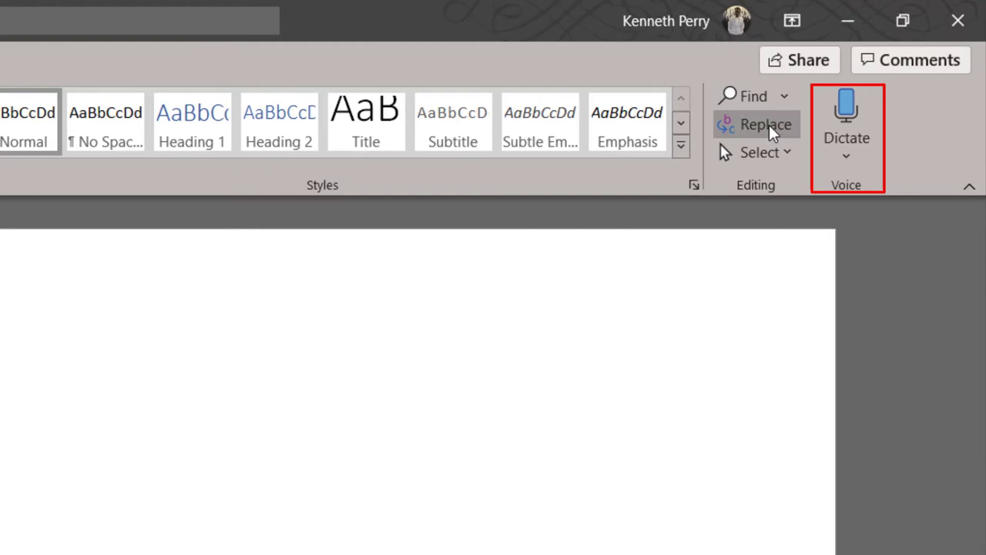
- Dictate a paragraph about Microsoft and Office 365 onto the blank page, then stop dictation
click(847, 106)
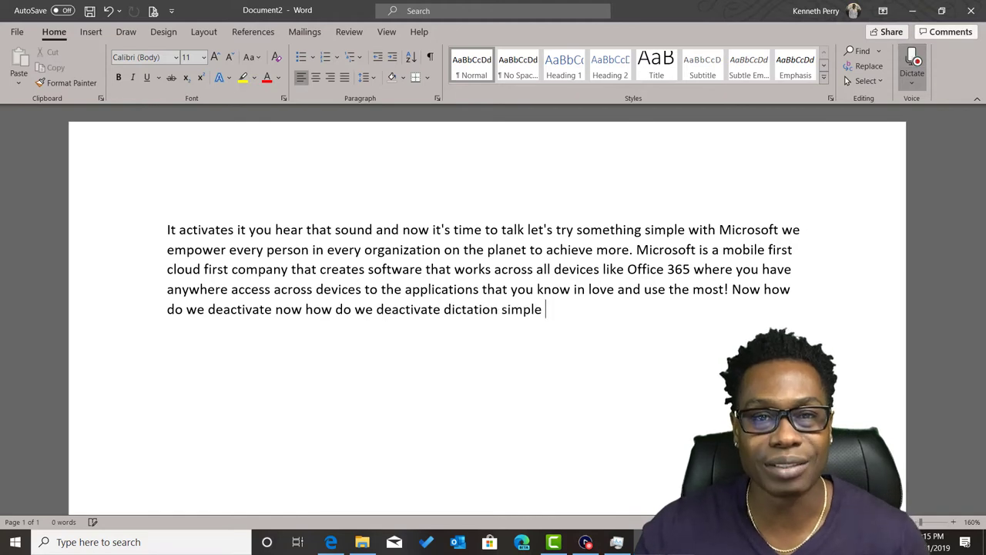
click(913, 61)
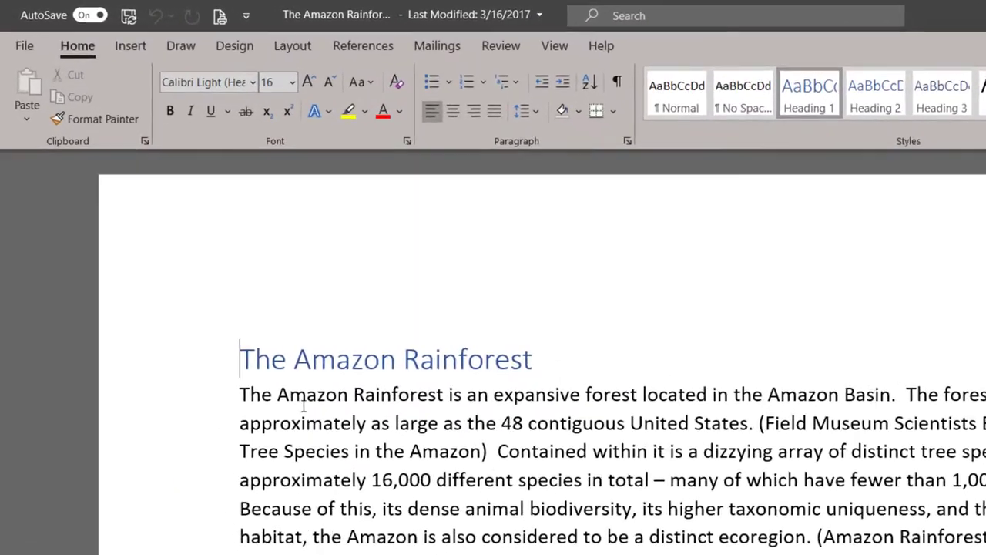
- Run Smart Lookup on 'Amazon Rainforest' selected in the first paragraph
drag(193, 279, 301, 281)
drag(461, 430, 461, 426)
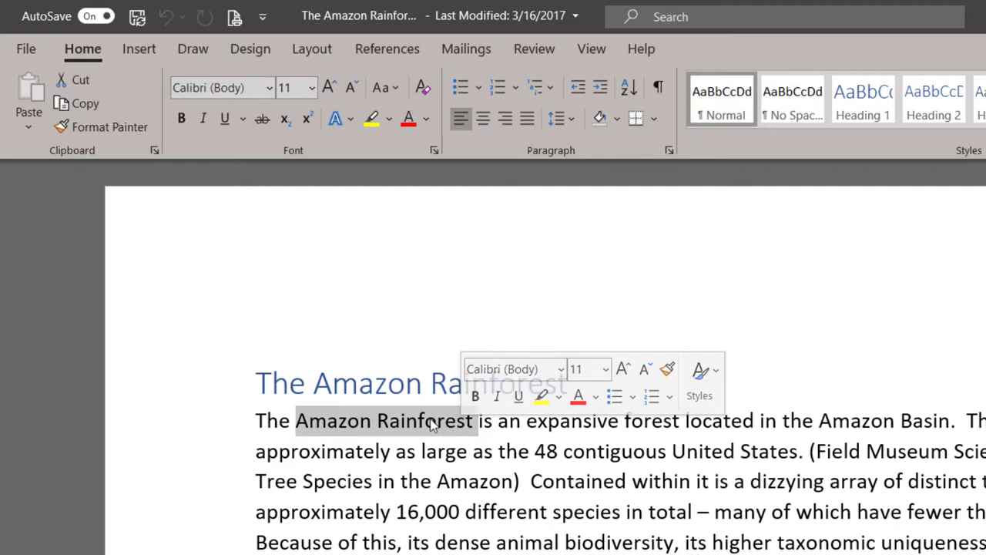
right_click(433, 423)
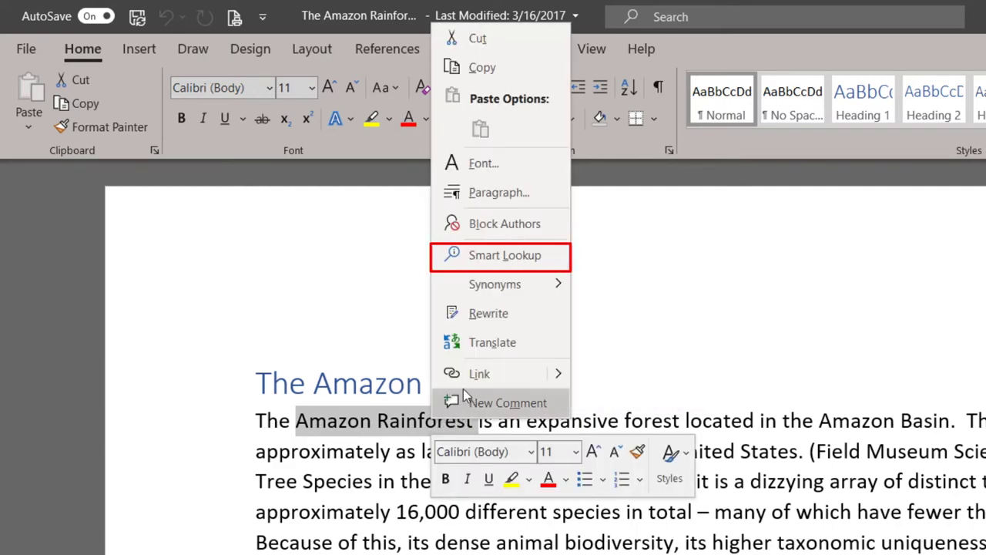
click(494, 257)
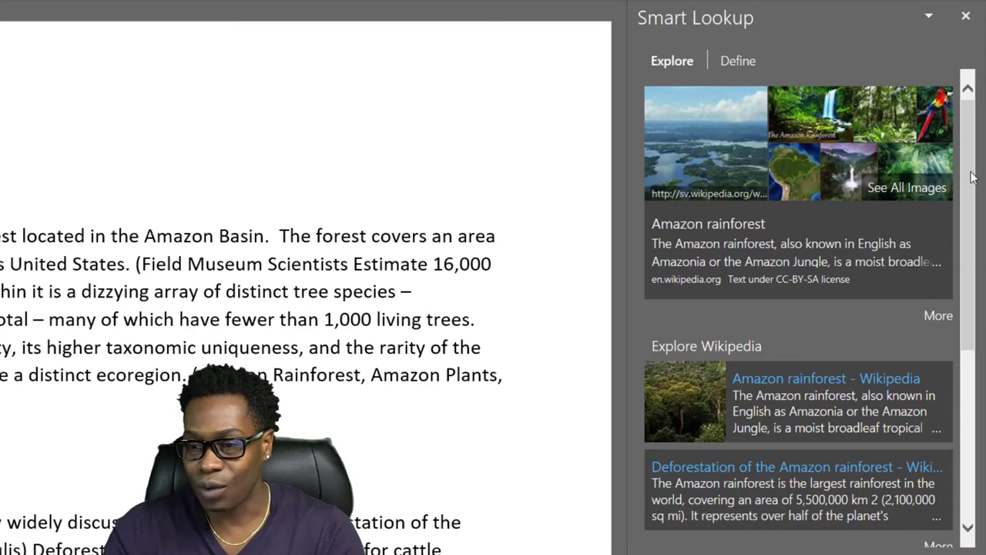
- Expand Smart Lookup to Quick insights, showing the 2.12 million sq miles area and See also topics
drag(973, 177, 968, 280)
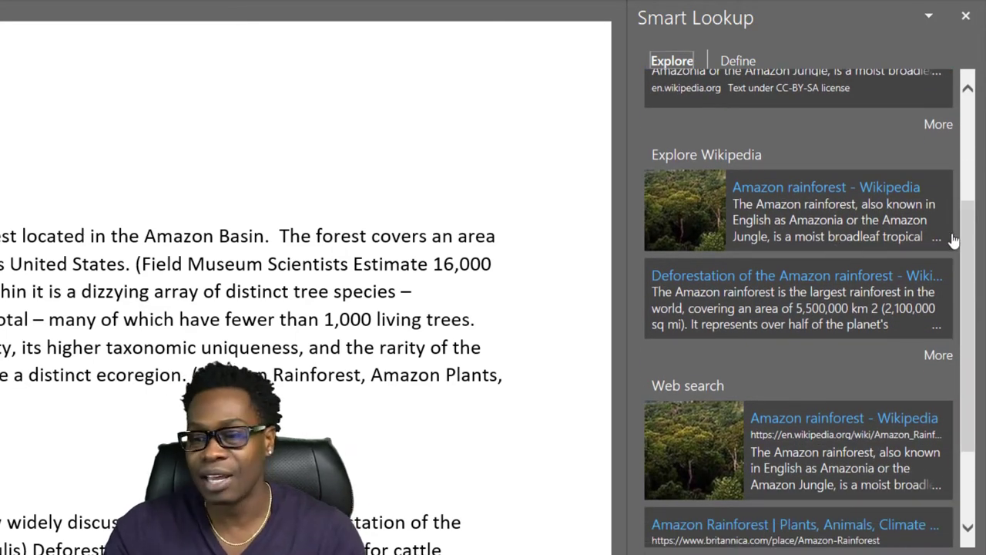
drag(966, 241, 982, 337)
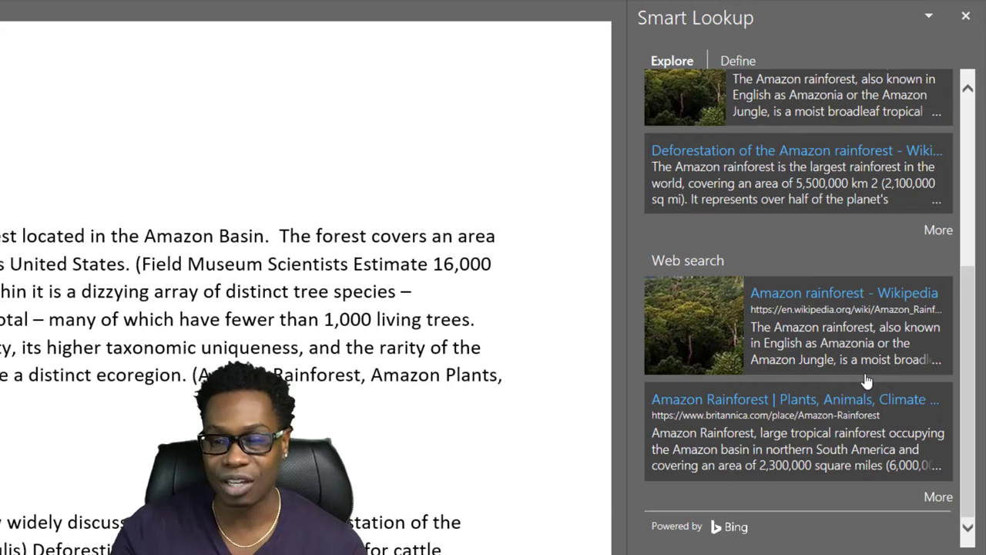
scroll(866, 380, up, 5)
click(941, 316)
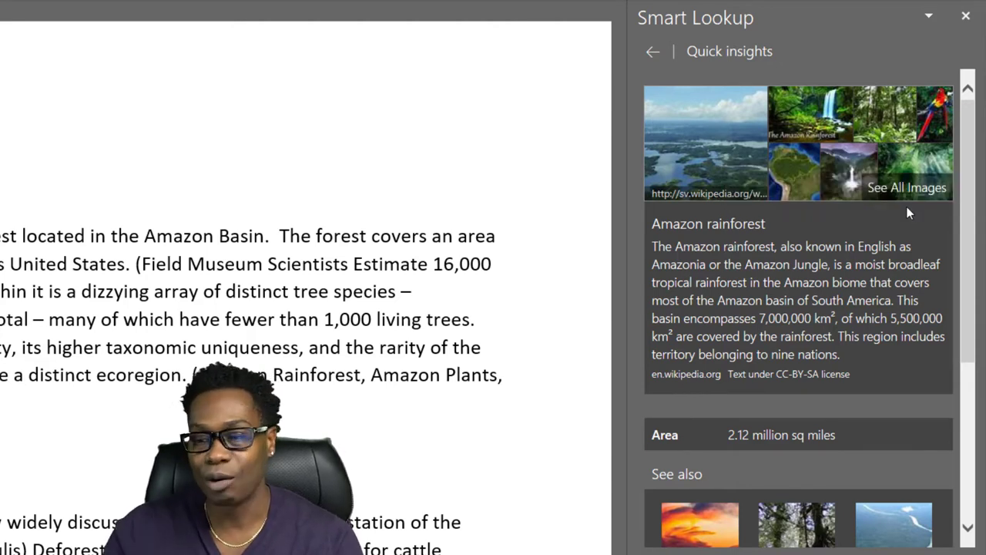
drag(969, 209, 985, 300)
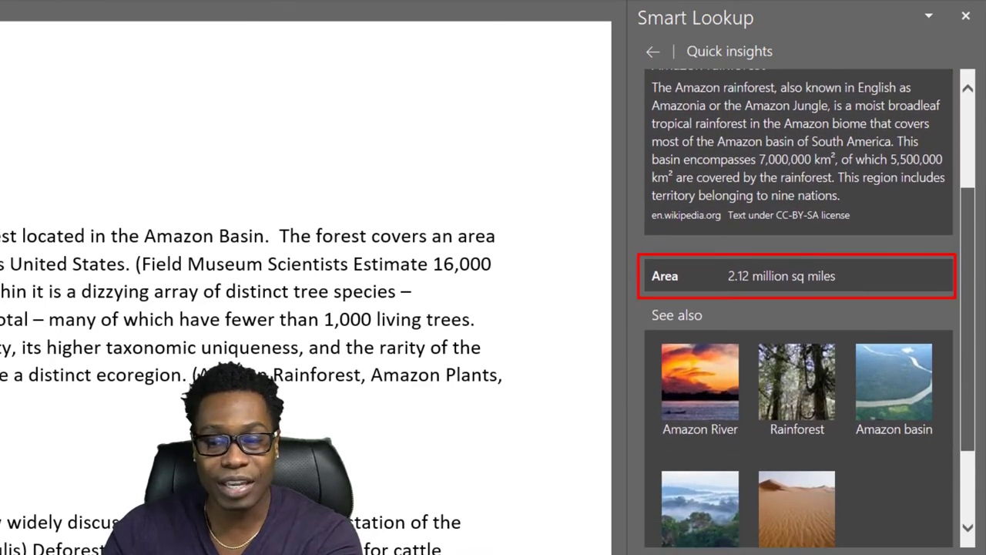
scroll(837, 363, down, 3)
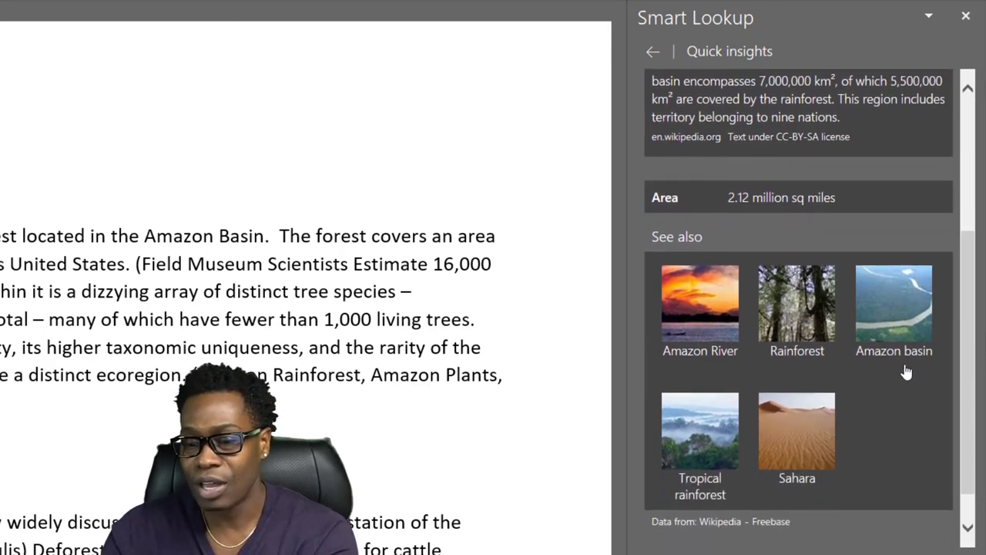
click(700, 331)
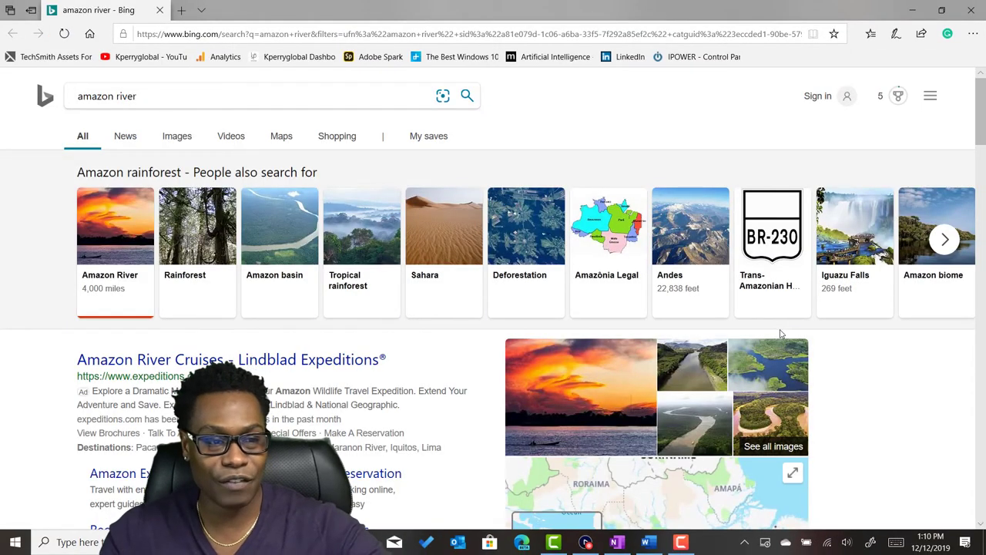
scroll(982, 136, down, 1)
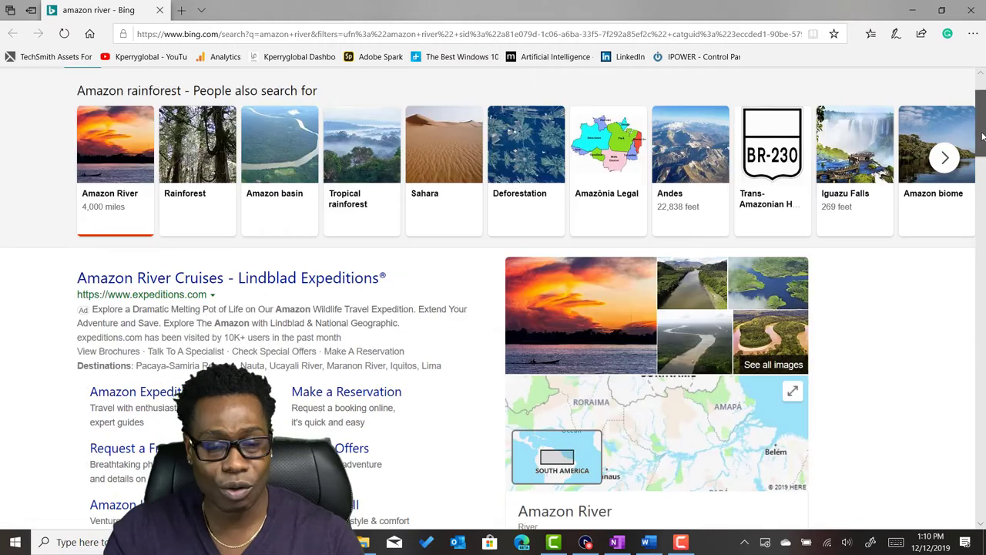
scroll(982, 136, down, 1)
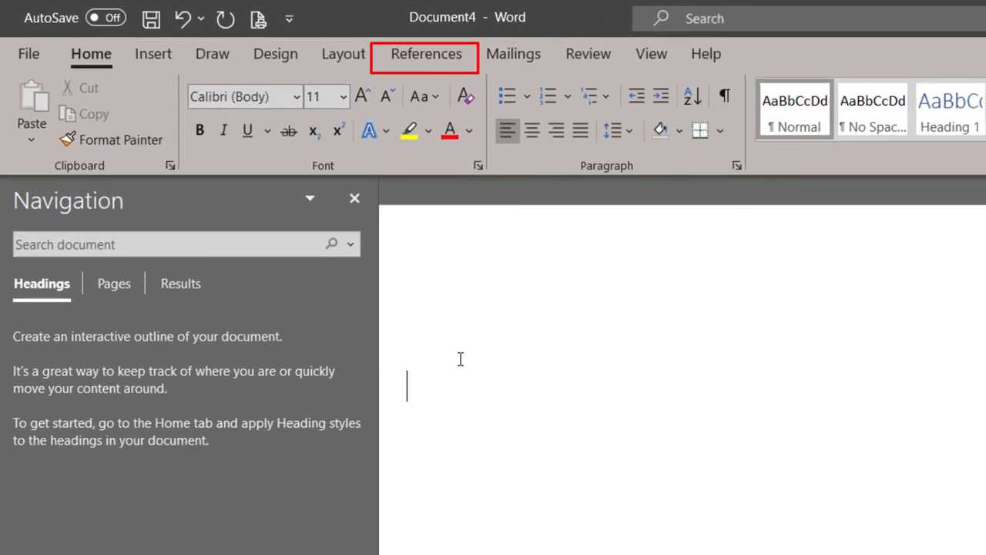
- Open the Researcher pane from the References ribbon
click(412, 62)
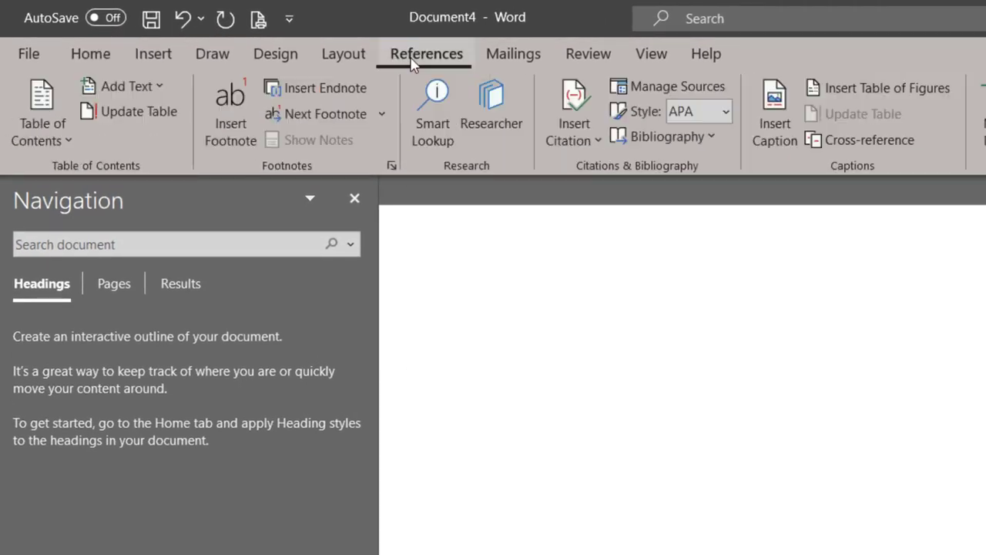
click(493, 104)
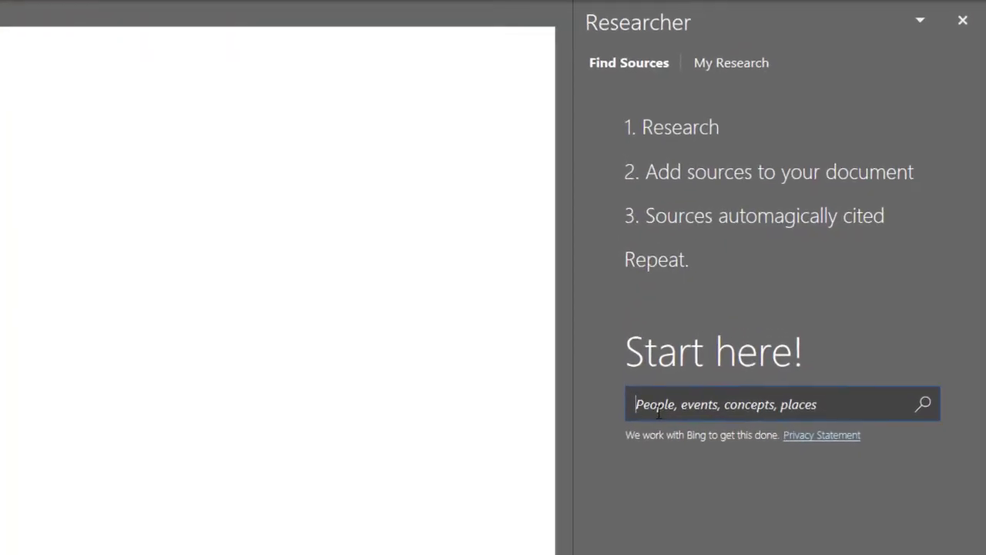
- Search Researcher for 'Amazon Rainforest'
text(Amazon Rainfore)
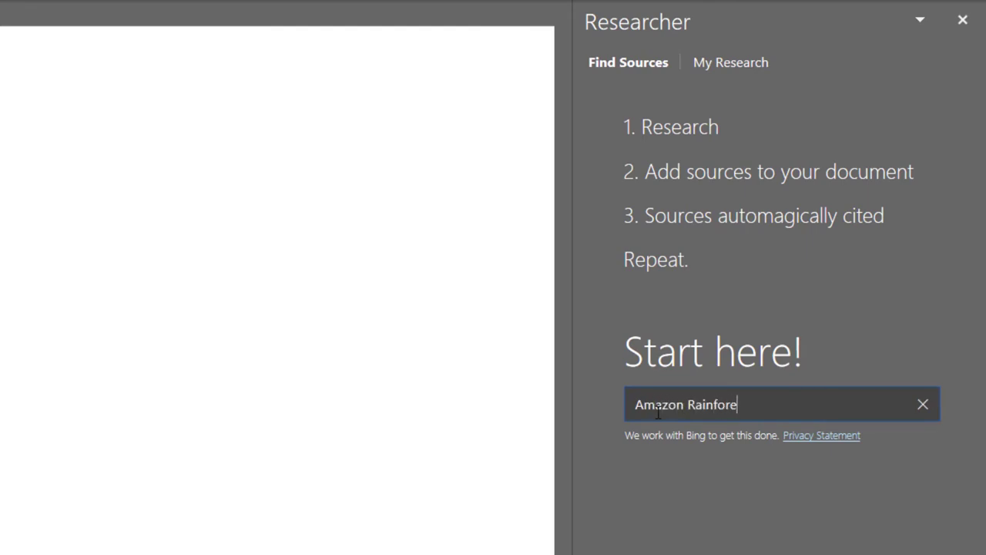
text(st)
key(Return)
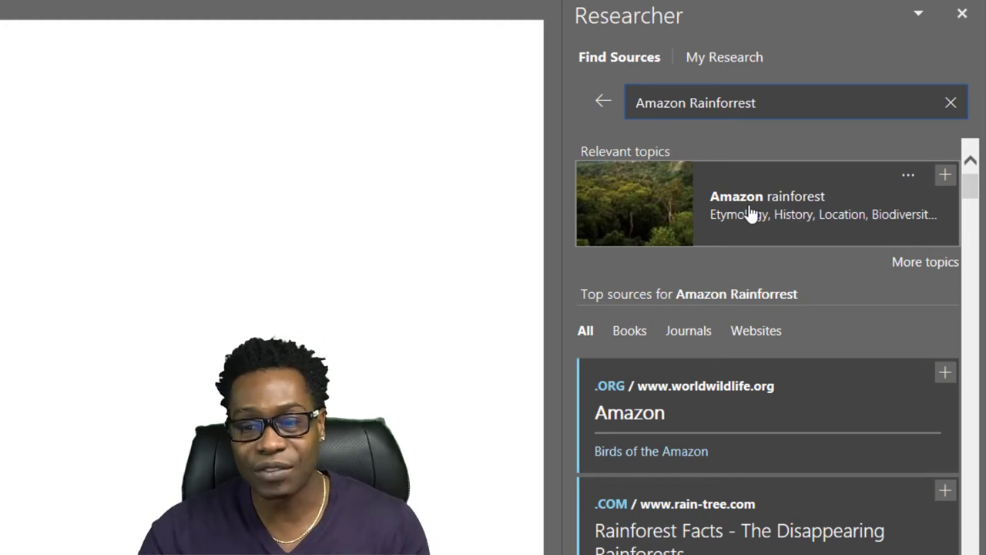
- Open the Amazon rainforest topic card and insert 'Amazon rainforest' as a document heading
click(751, 214)
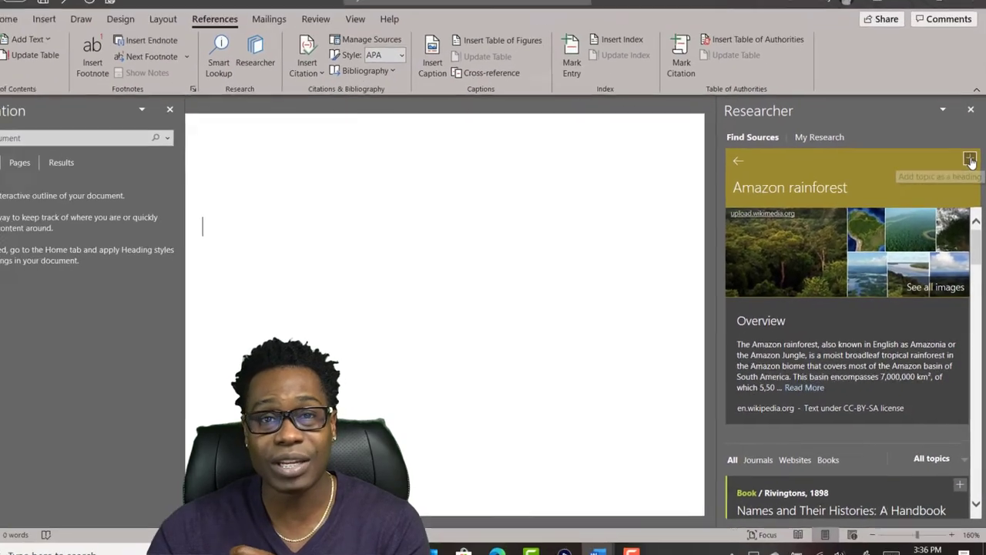
click(960, 91)
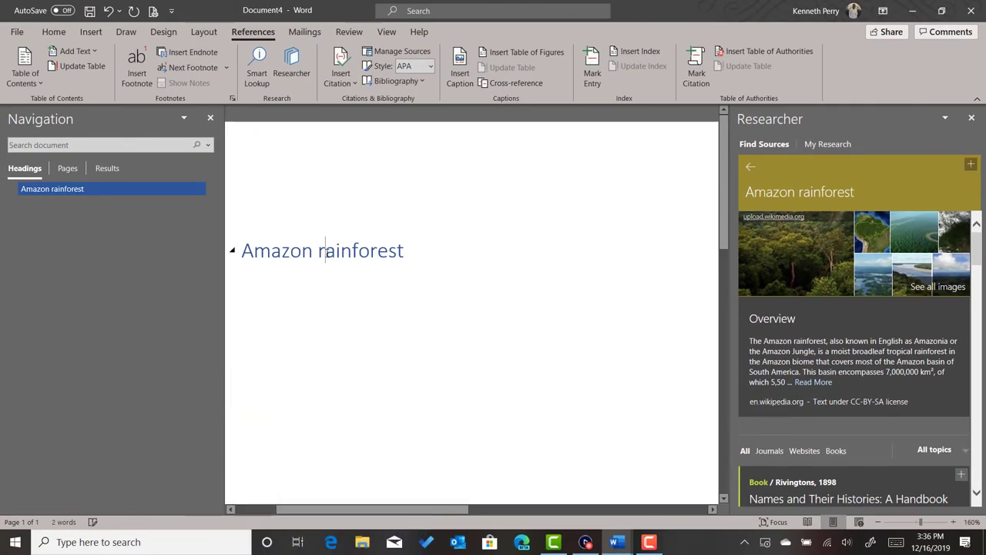
- Change the title to 'Amazon Rainforest' and start a new line below it
key(BackSpace)
text(R)
click(417, 255)
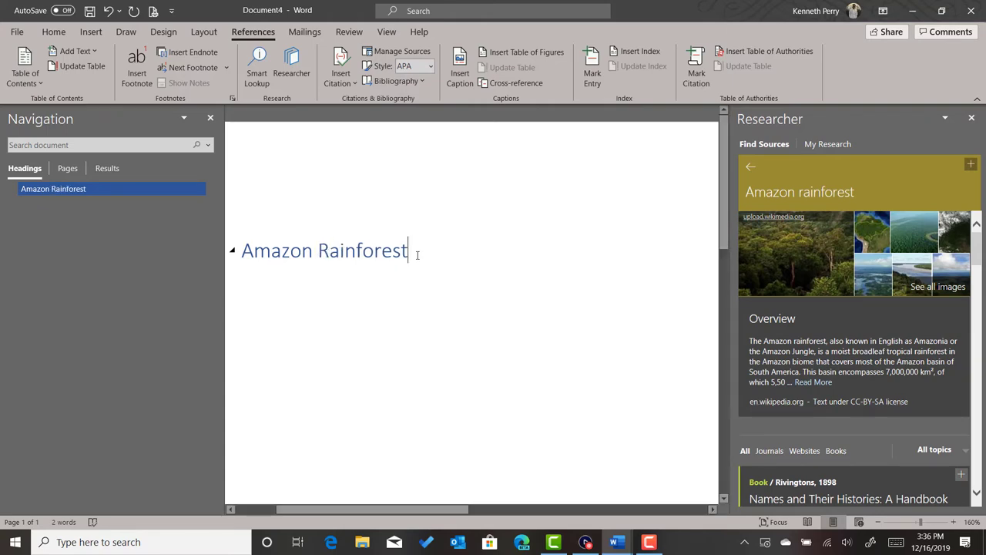
key(Return)
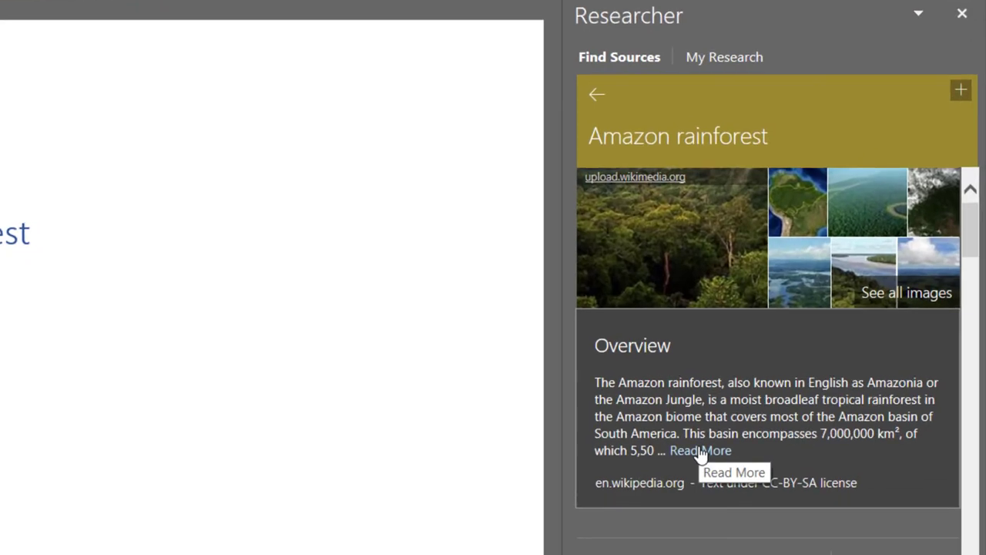
- Add the Etymology and History section headings from the Amazon rainforest topic
click(812, 381)
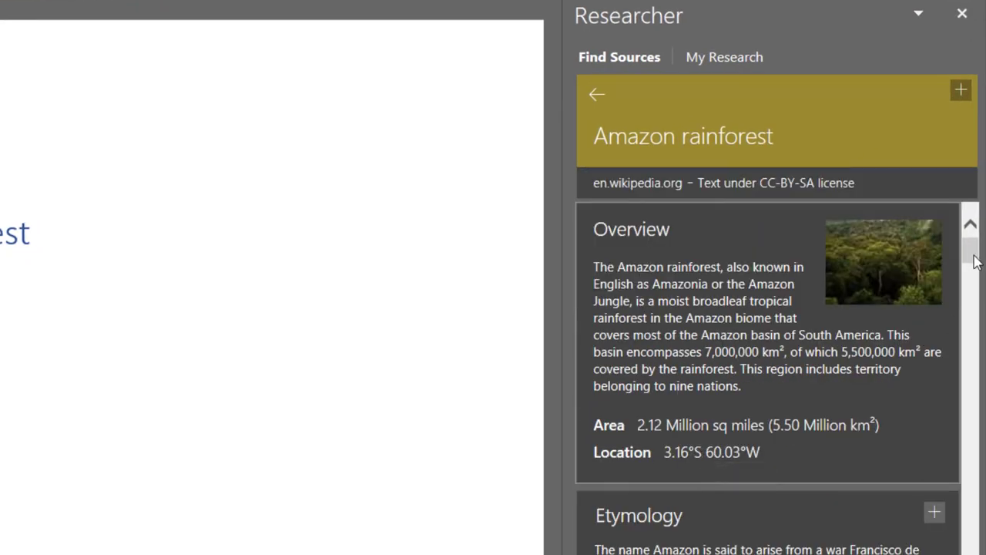
drag(968, 254, 981, 278)
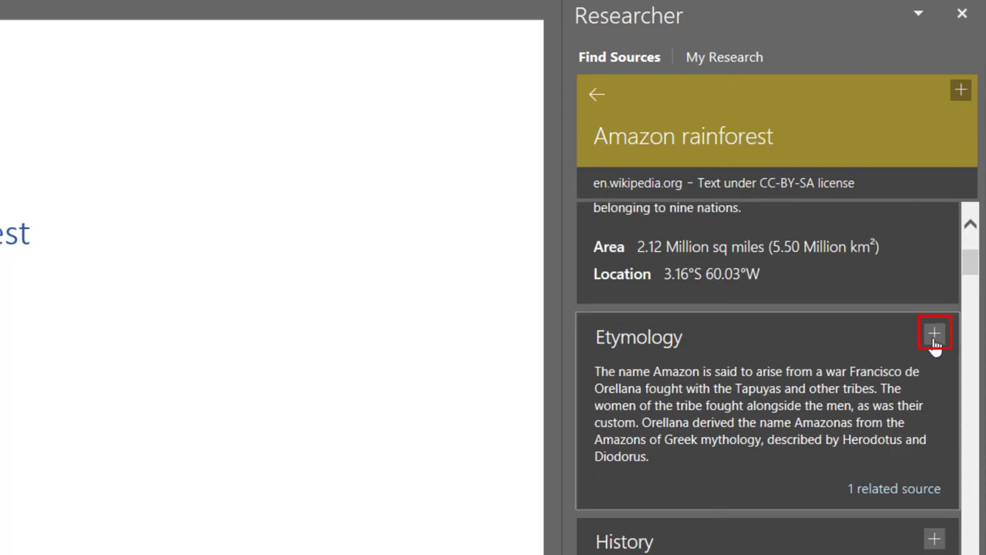
click(934, 334)
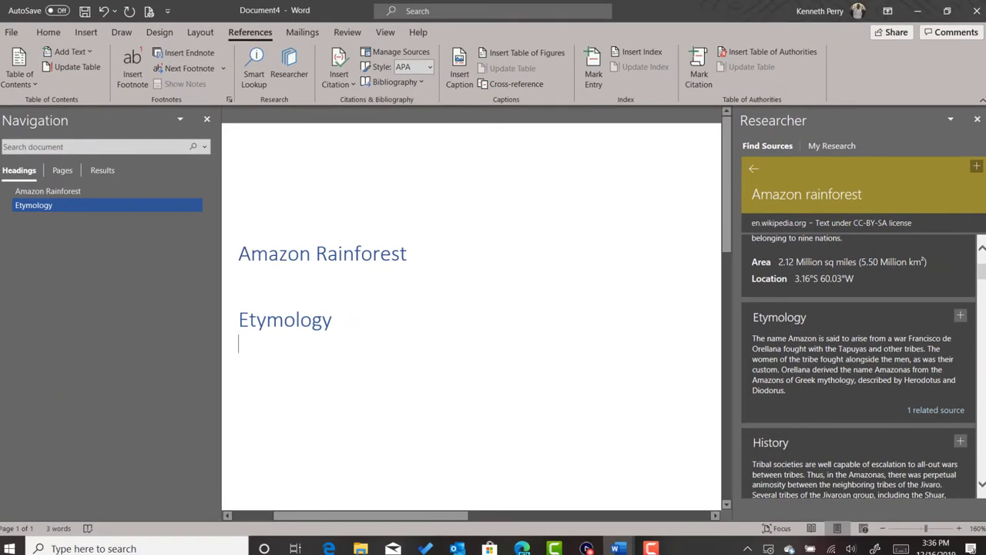
click(981, 483)
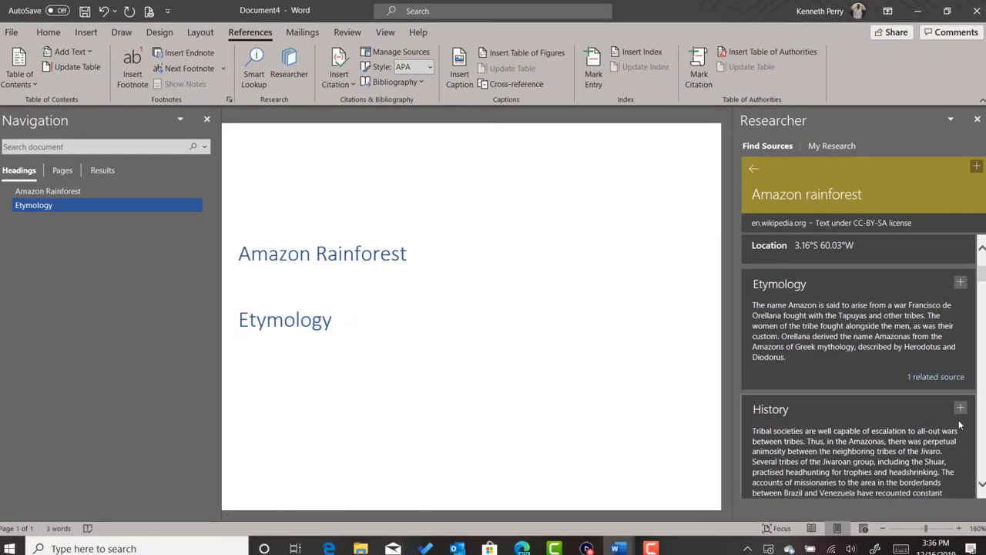
click(959, 410)
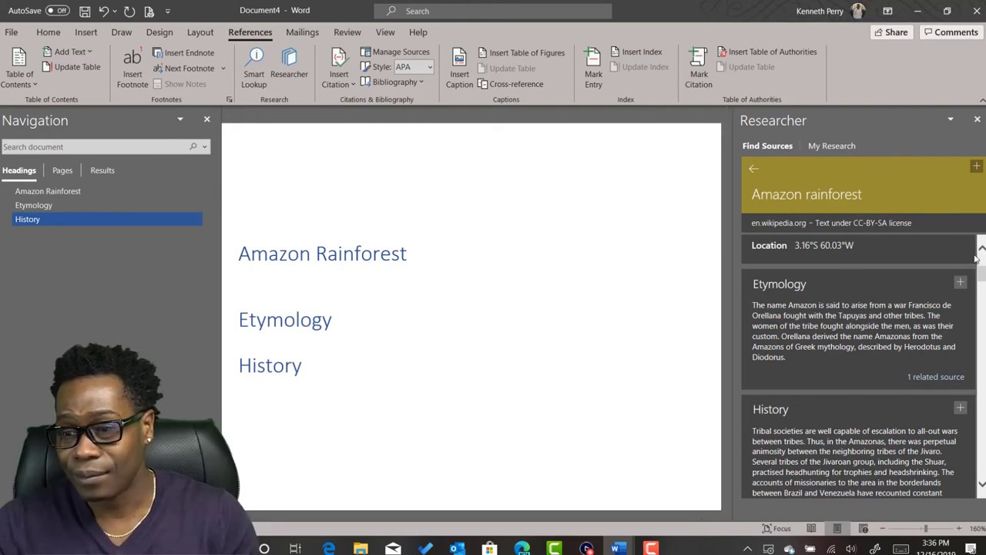
scroll(982, 278, up, 3)
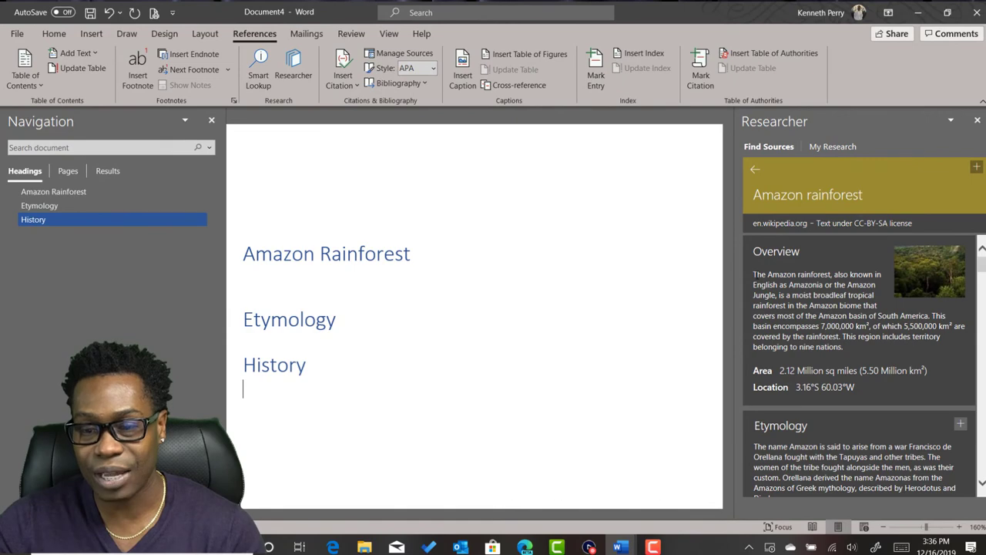
- Insert the Overview paragraph with its (Amazon rainforest) citation, declining the bibliography
drag(753, 275, 901, 349)
click(933, 357)
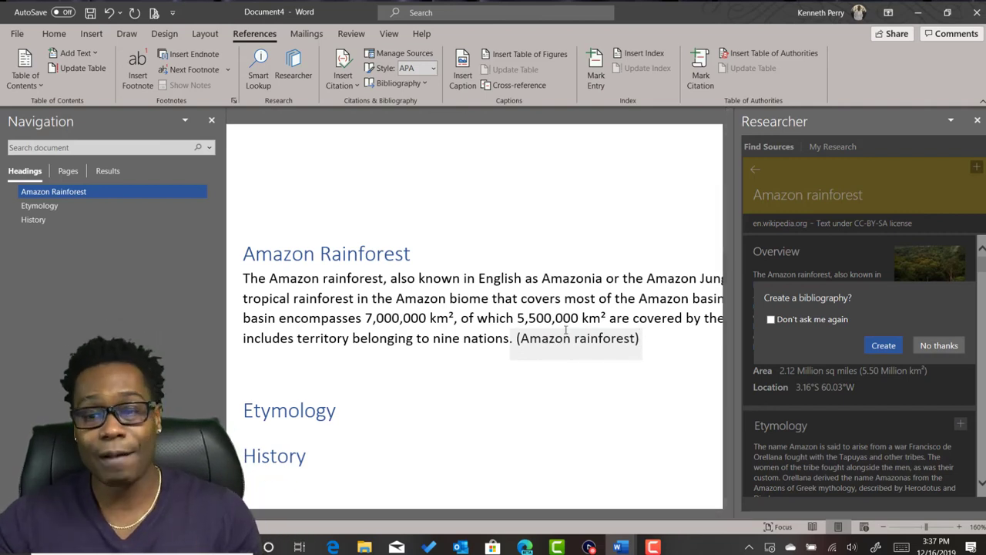
click(939, 348)
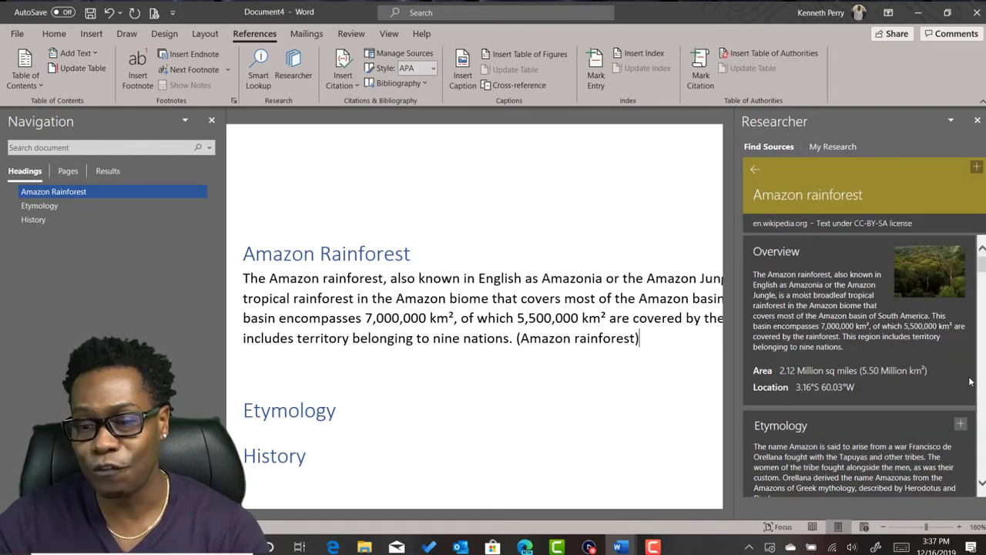
- Start a new body line under the Etymology heading
click(981, 483)
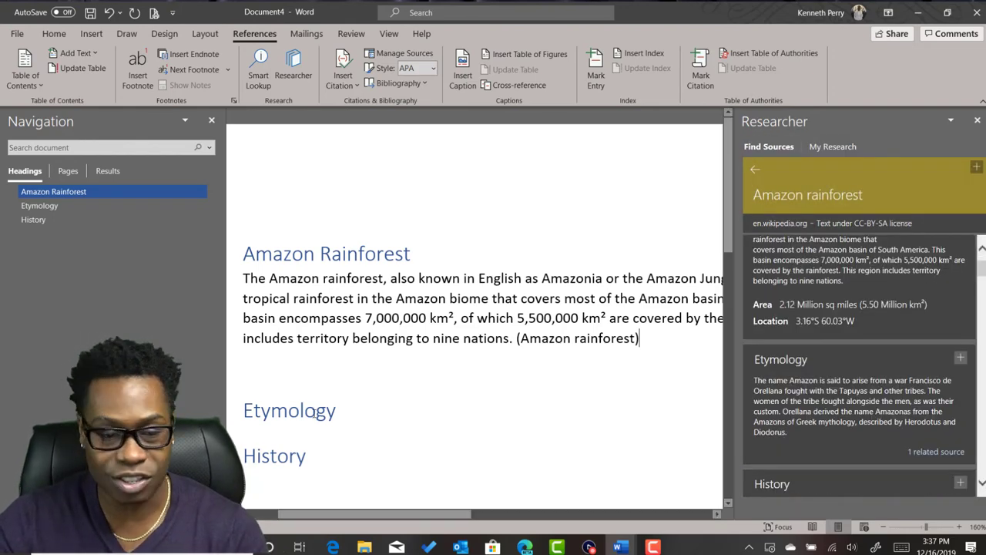
click(339, 416)
key(Return)
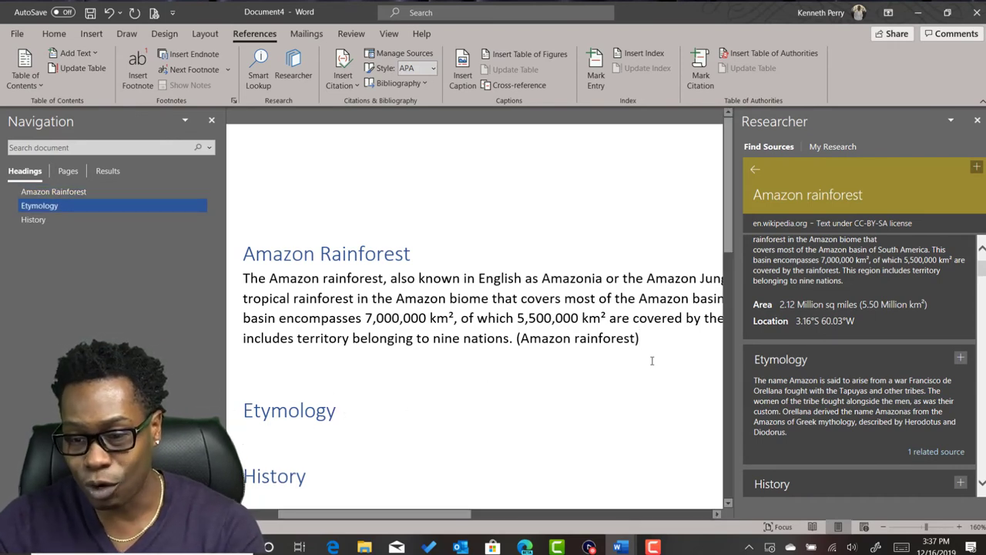
- Add and cite the Etymology paragraph, declining the bibliography prompt
drag(755, 383, 903, 433)
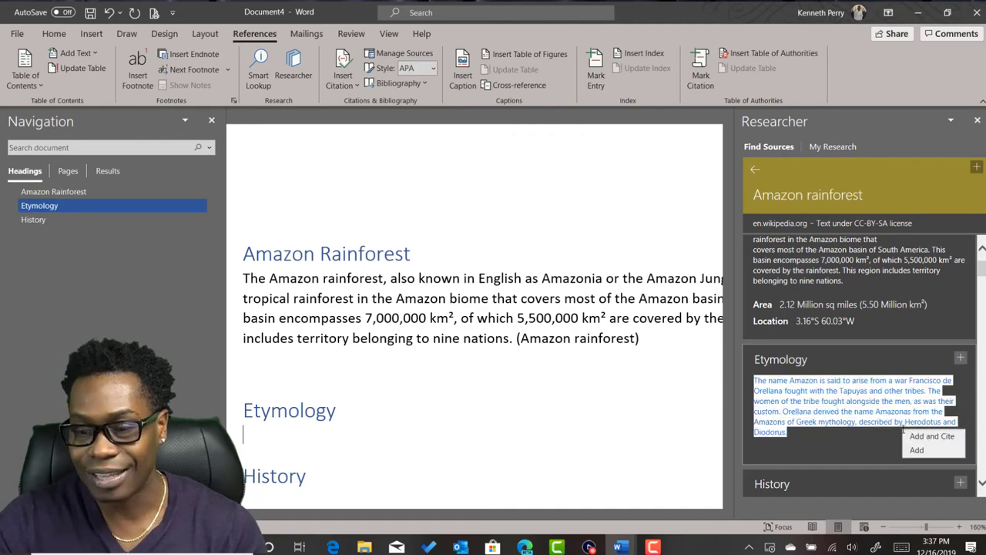
click(927, 437)
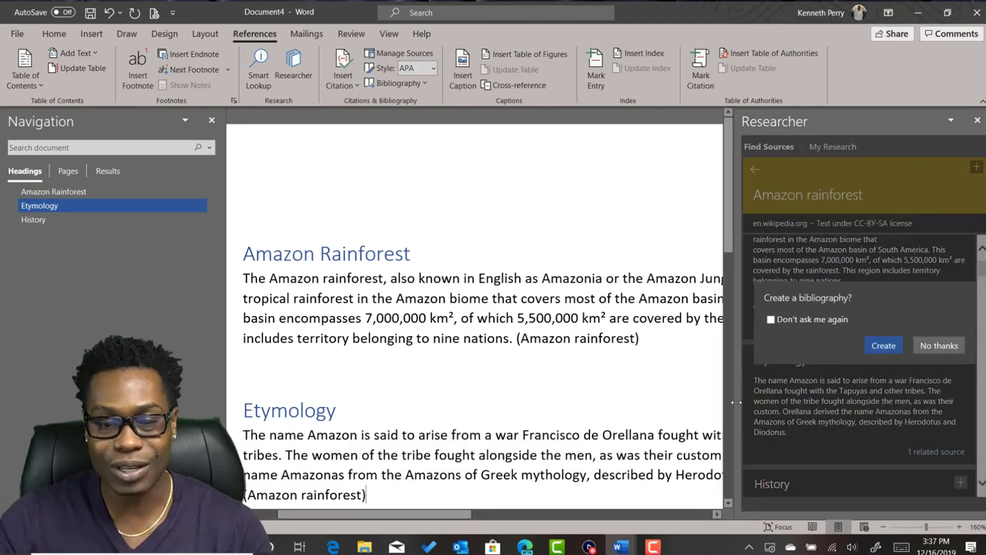
drag(728, 263, 733, 306)
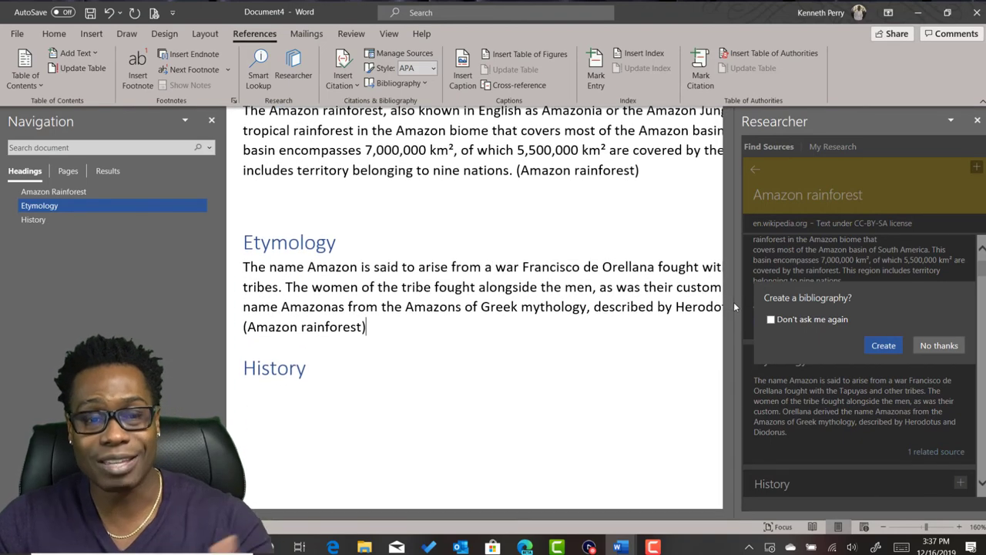
click(939, 345)
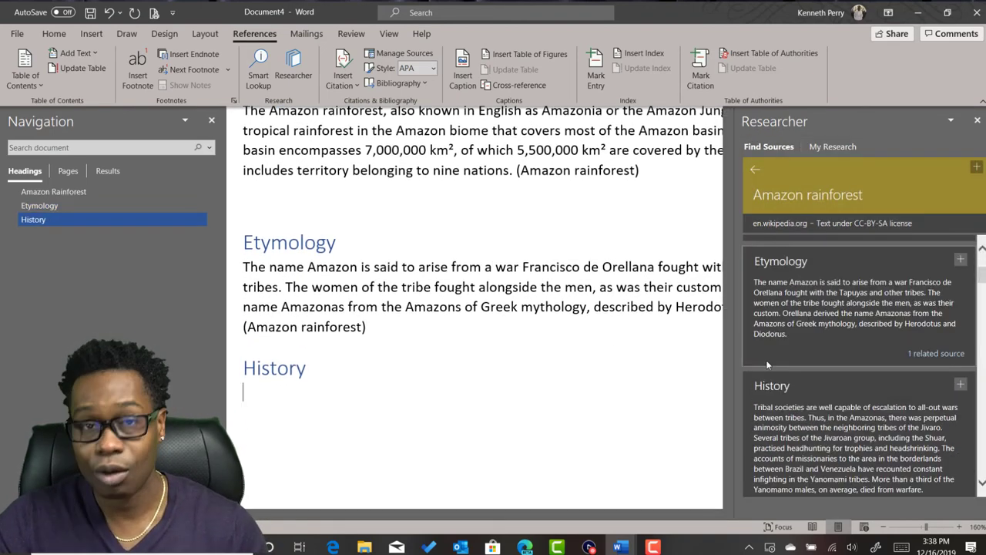
- Add and cite the History paragraph, then place the cursor on the empty line after it
drag(749, 404, 922, 490)
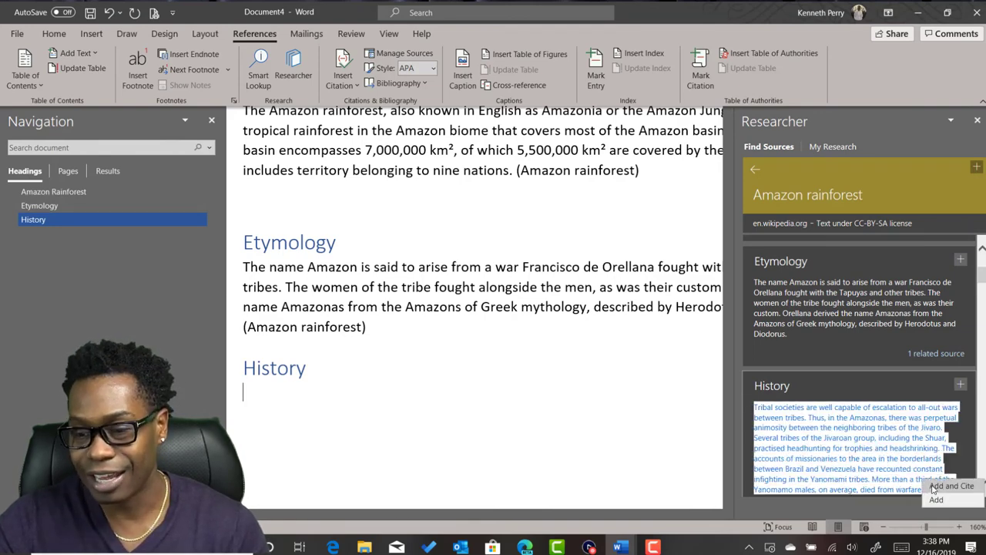
click(941, 487)
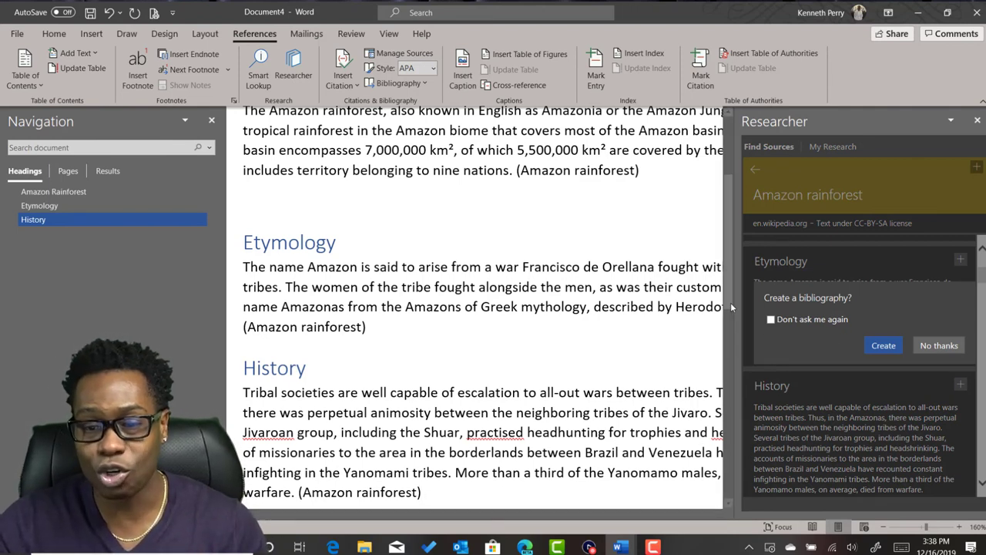
scroll(730, 308, down, 3)
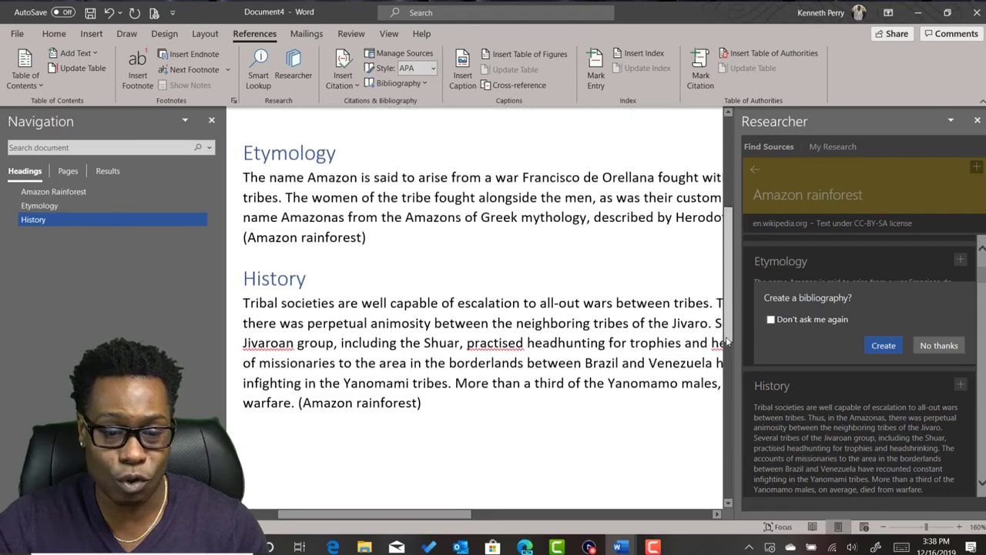
click(251, 414)
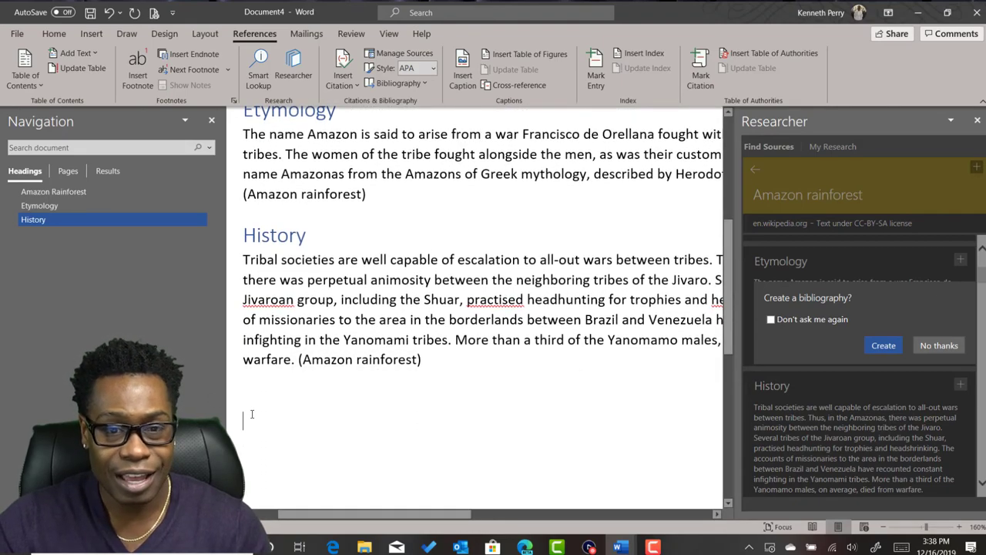
- Dismiss the bibliography prompt and insert a built-in Bibliography listing the Amazon rainforest source at the end
click(934, 345)
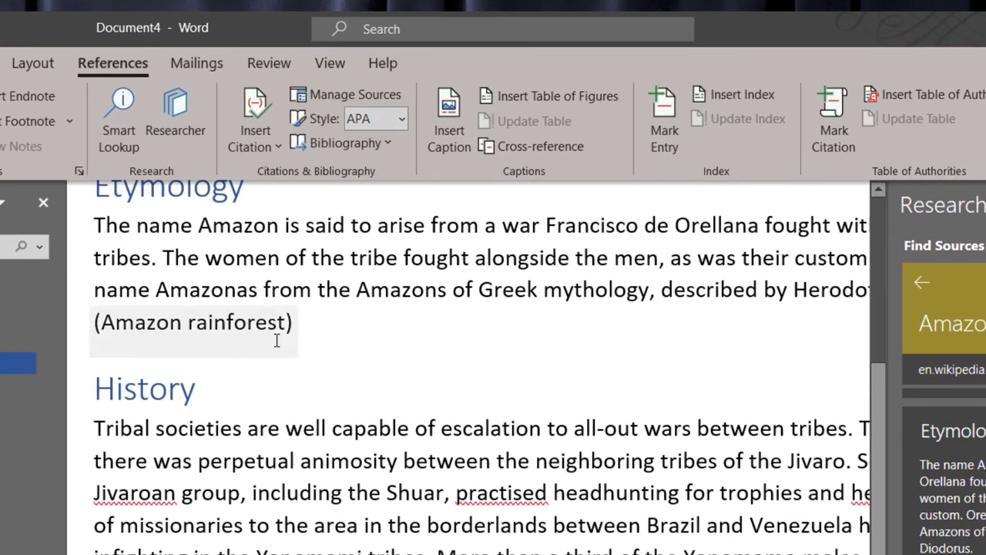
click(336, 145)
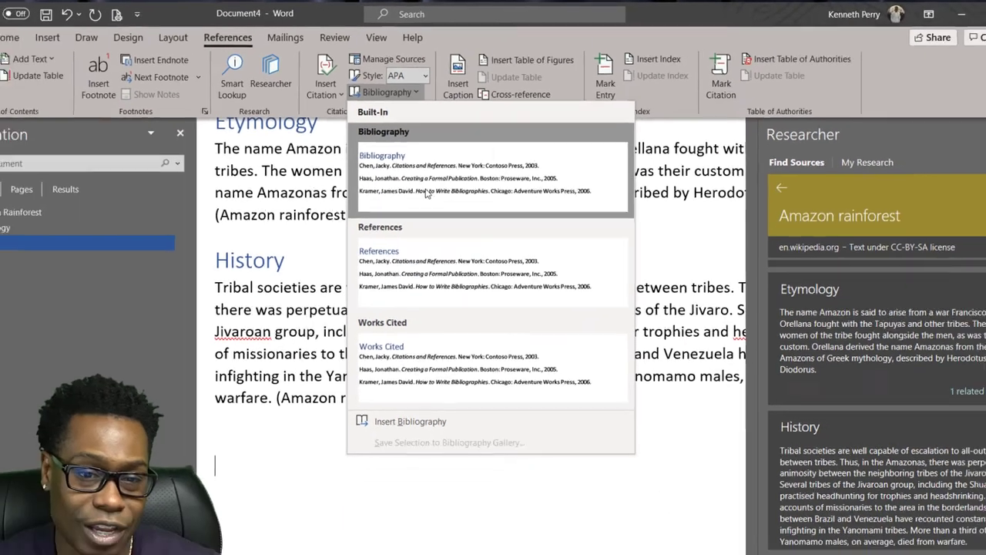
click(403, 269)
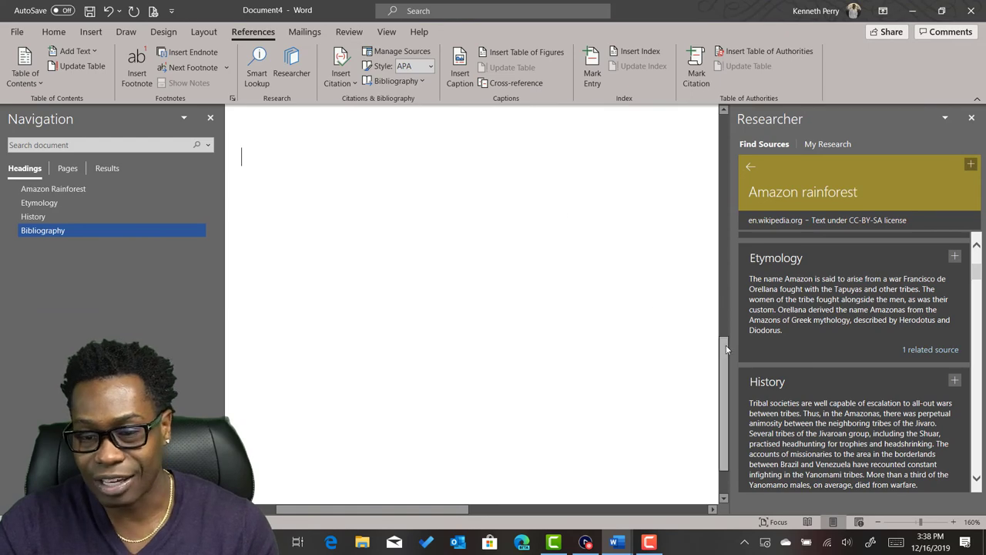
- Change the document's citation style to MLA
drag(724, 346, 712, 320)
scroll(701, 300, up, 3)
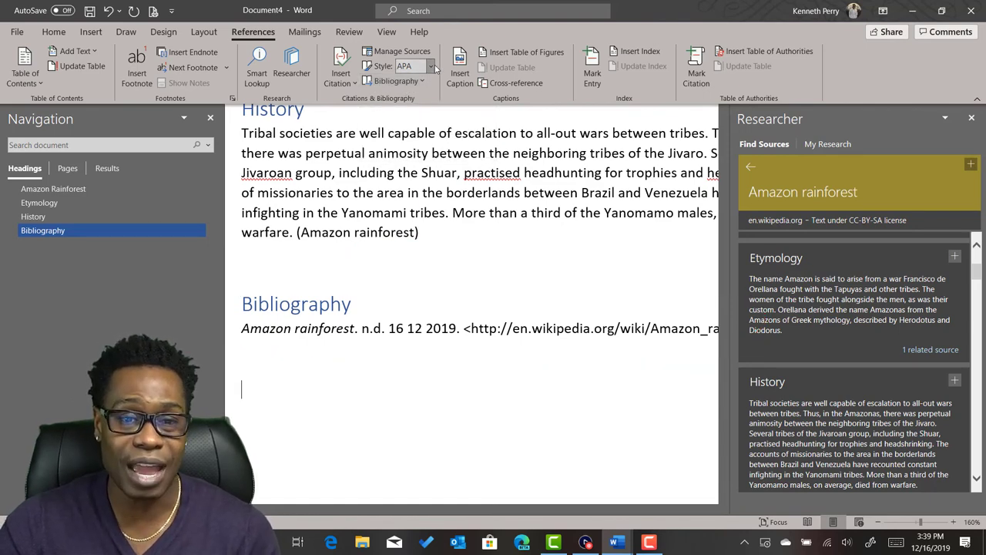
click(431, 67)
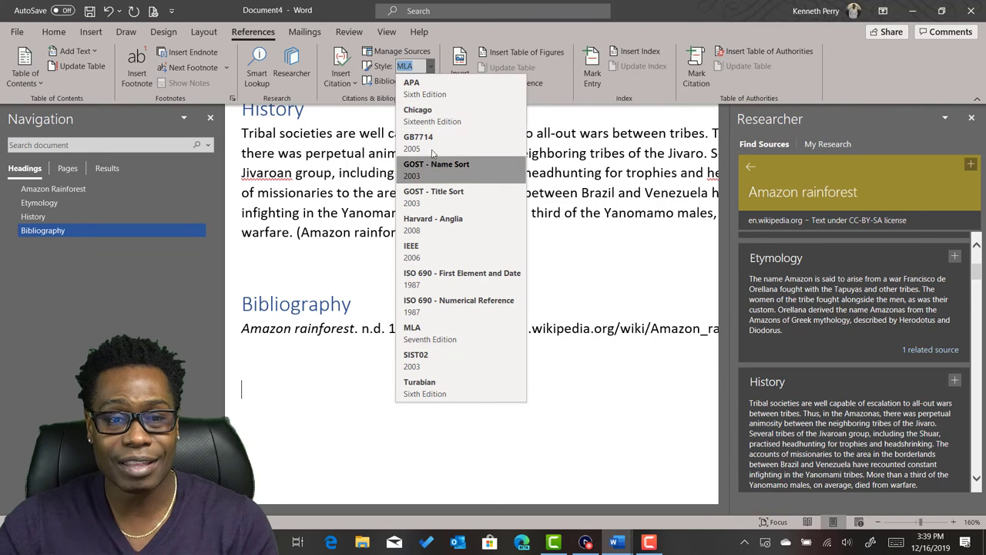
click(443, 333)
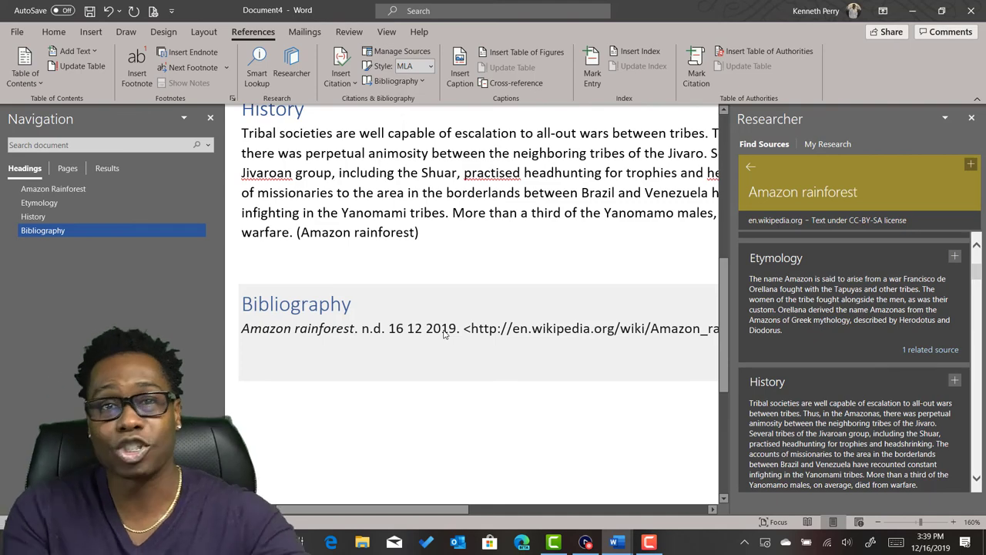
click(484, 382)
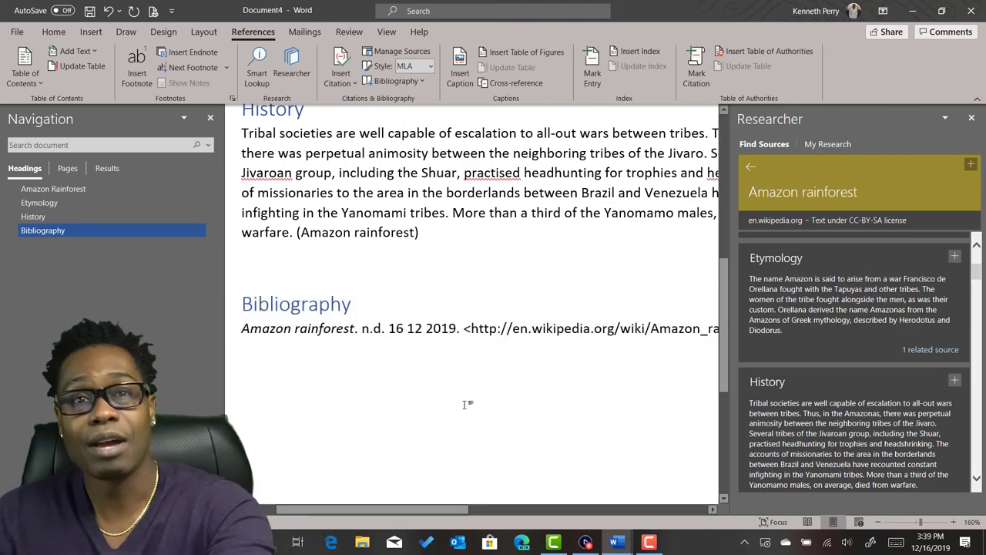